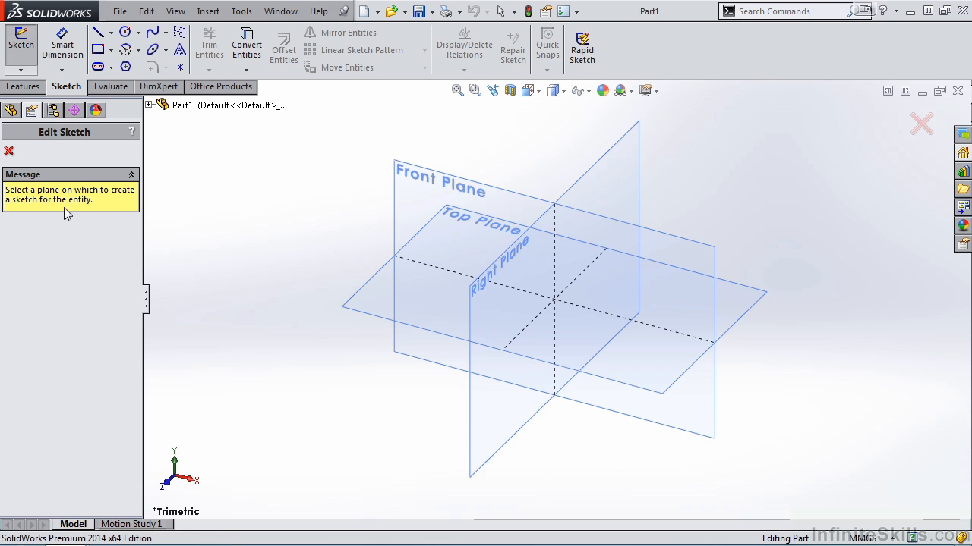
Step: Start a sketch on the Front Plane and draw a centre-point circle of about 54 mm radius to the left of the origin
click(417, 199)
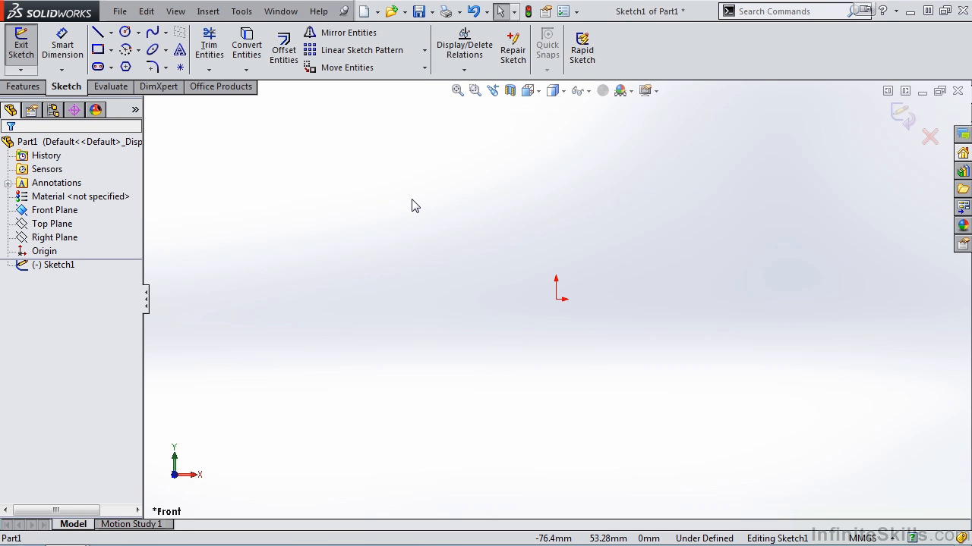
click(138, 32)
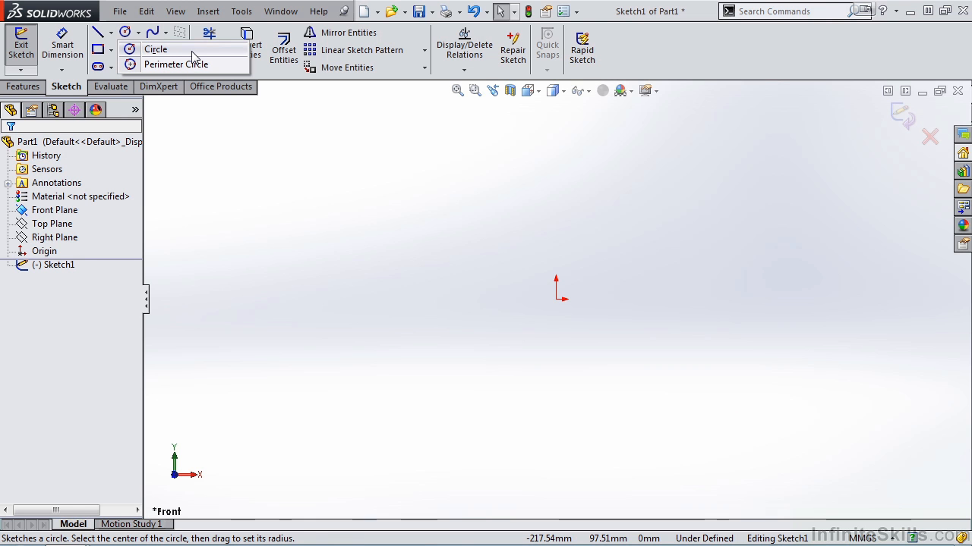
click(138, 50)
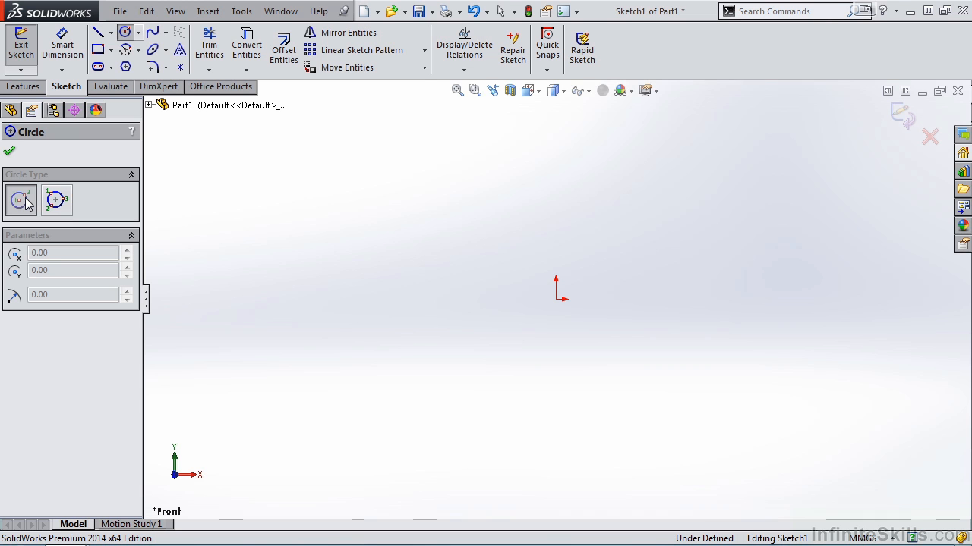
click(309, 250)
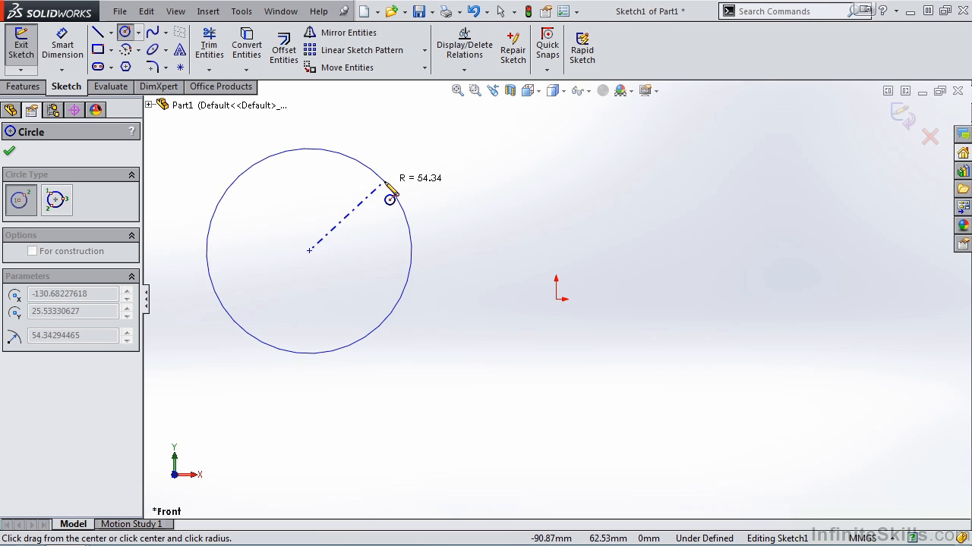
click(386, 186)
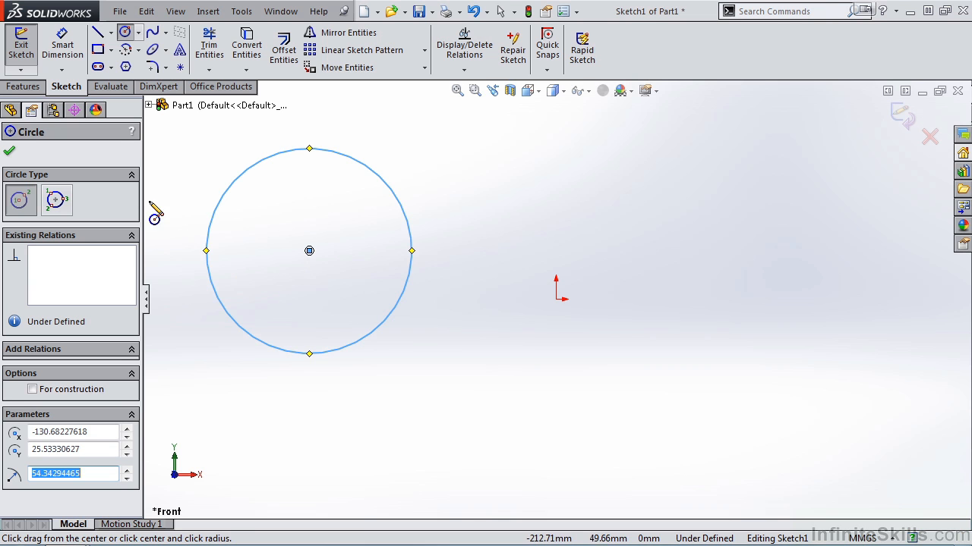
Step: Draw a three-point perimeter circle of about 37 mm radius to the right of the origin and finish the circle command
click(65, 209)
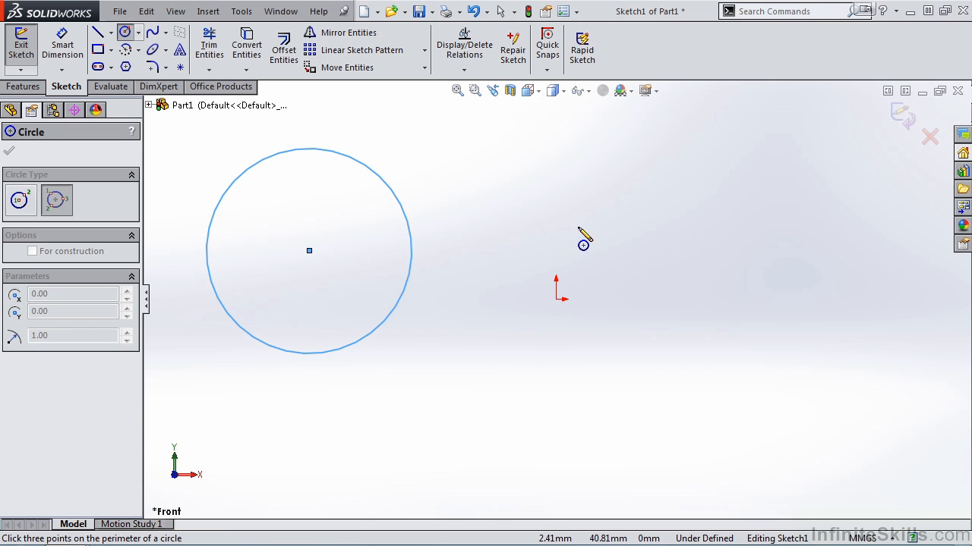
click(637, 217)
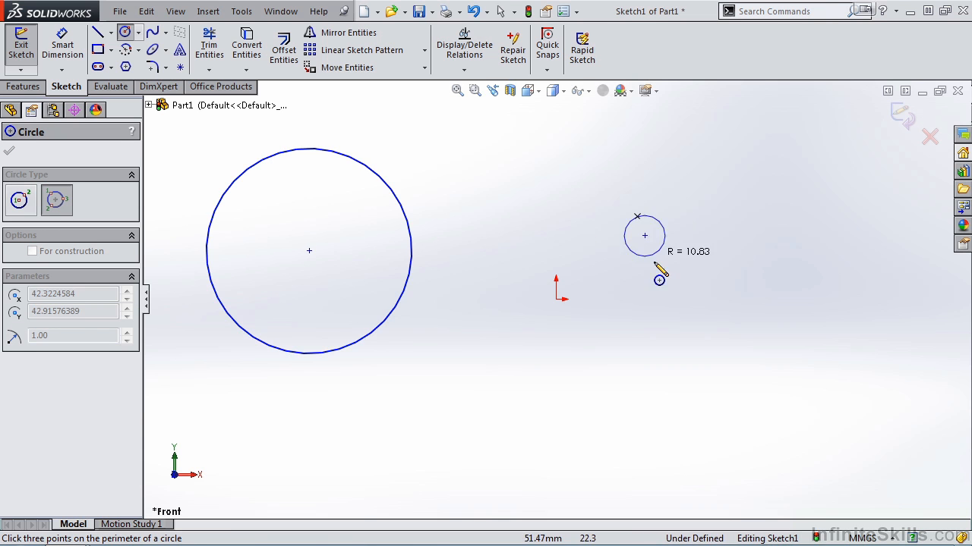
click(675, 326)
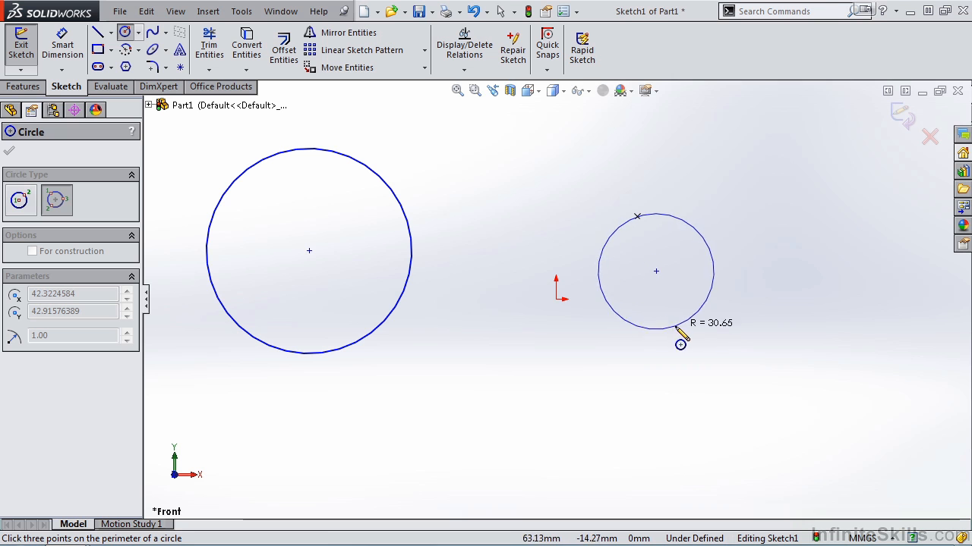
click(764, 252)
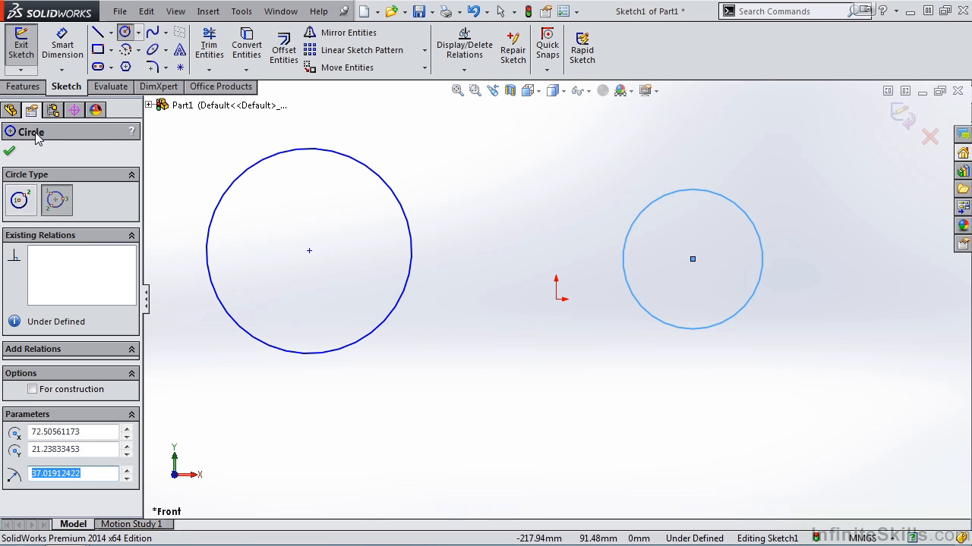
click(9, 150)
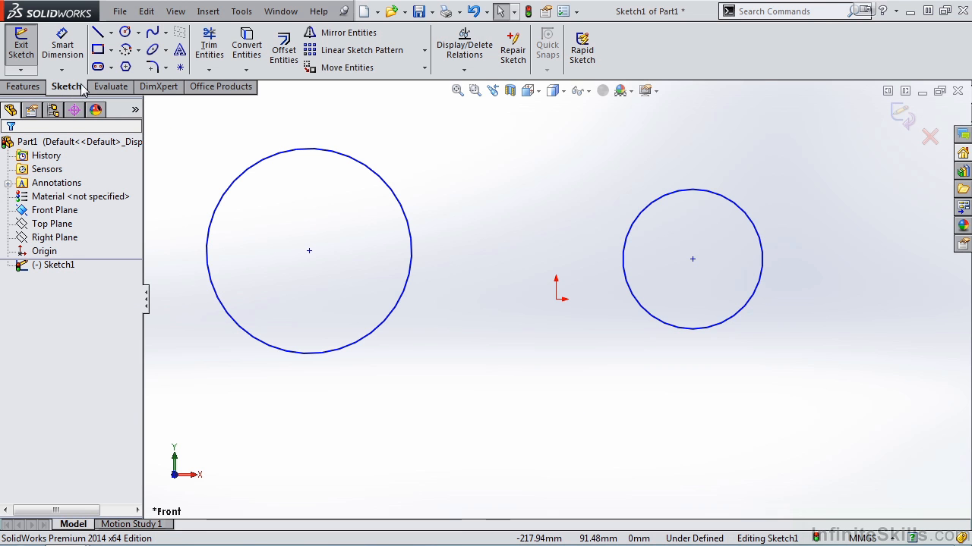
Step: Sketch a centrepoint arc of about 42° below the large circle, centred at about X -71, Y -89 mm
click(126, 50)
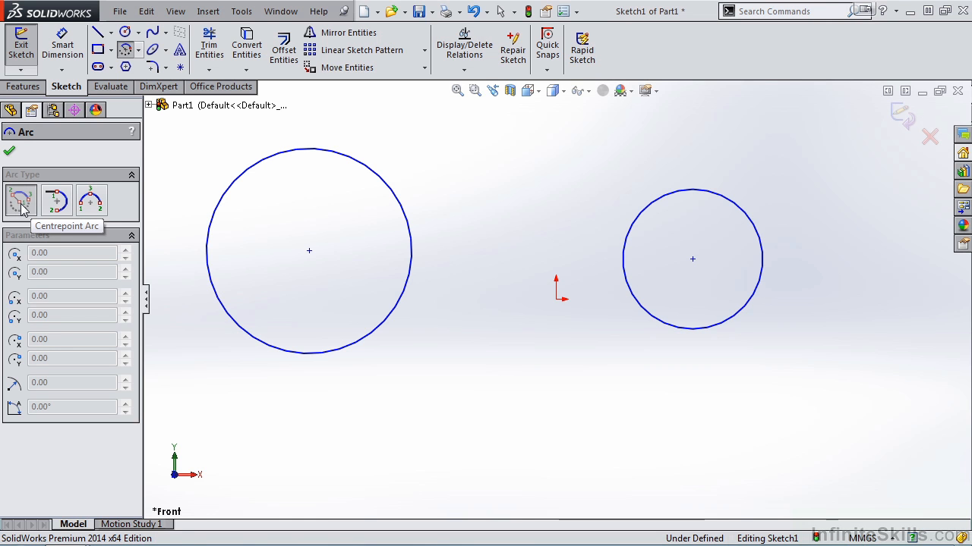
click(422, 466)
click(384, 407)
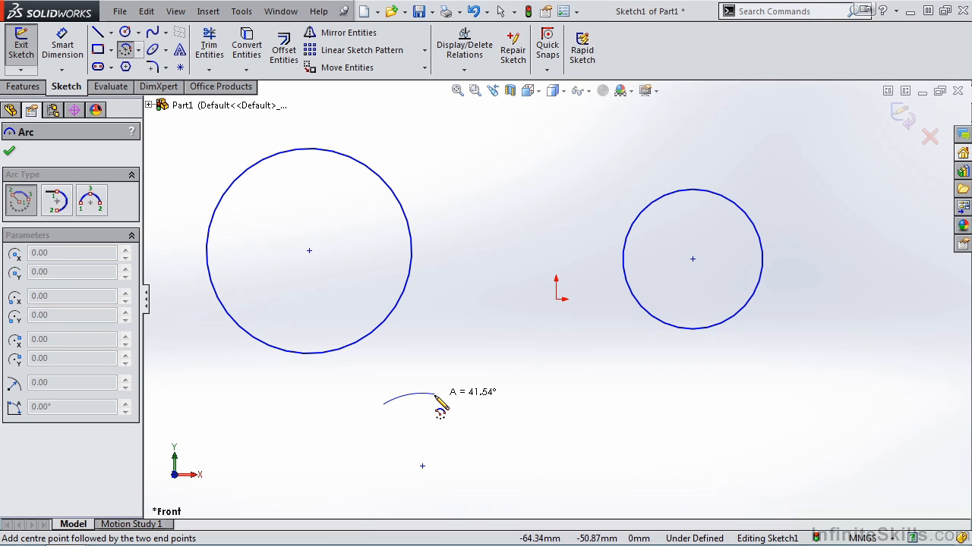
click(434, 394)
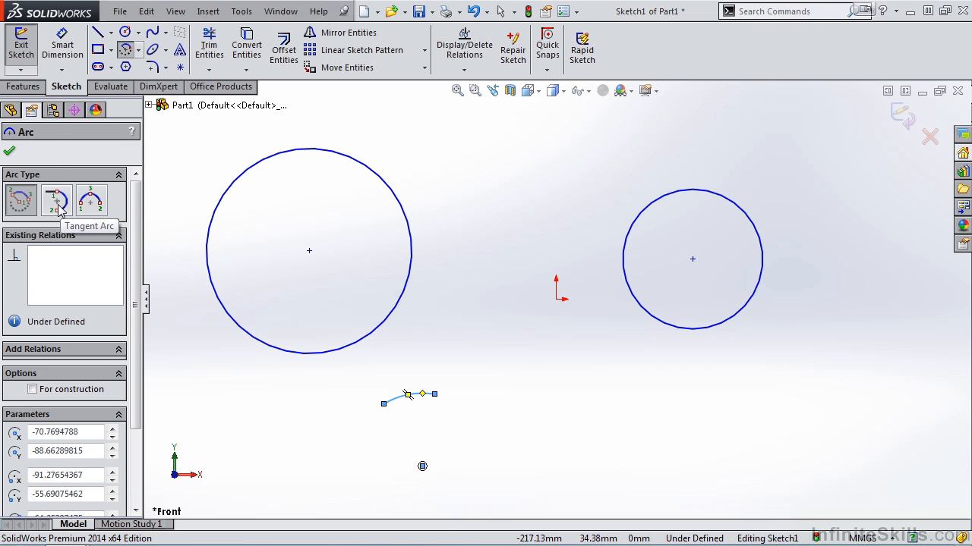
Step: Sketch a slanted line below the origin and add a tangent arc curving down to the right from its upper endpoint
click(97, 32)
drag(500, 451, 585, 403)
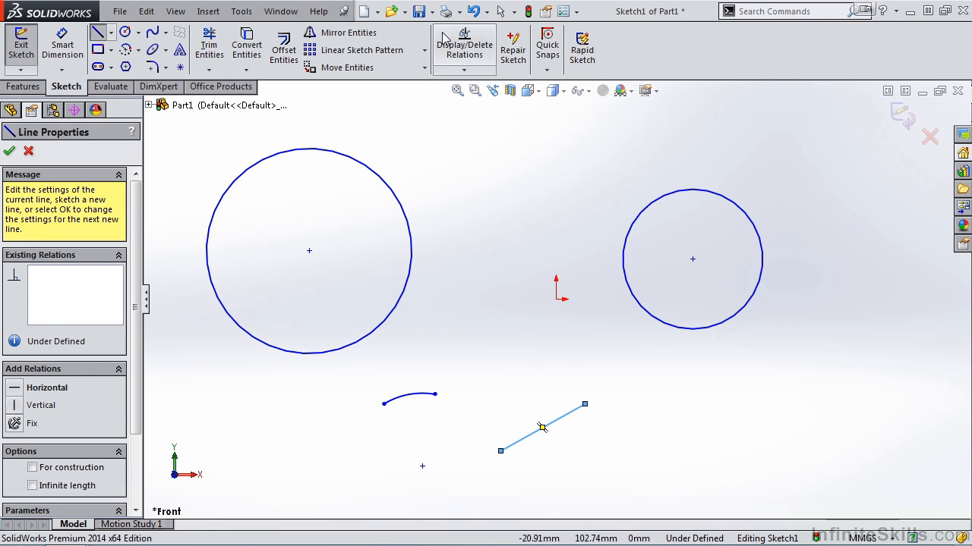
click(126, 50)
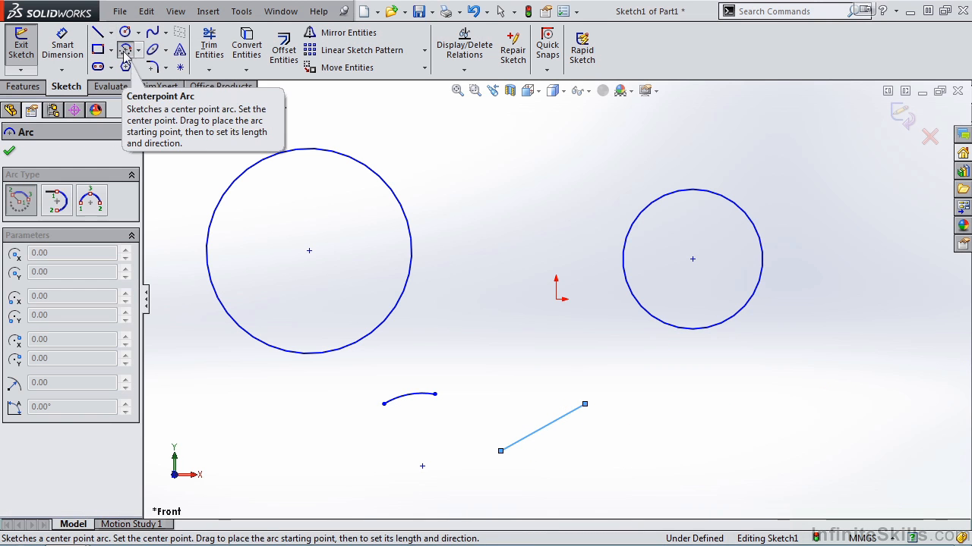
click(57, 203)
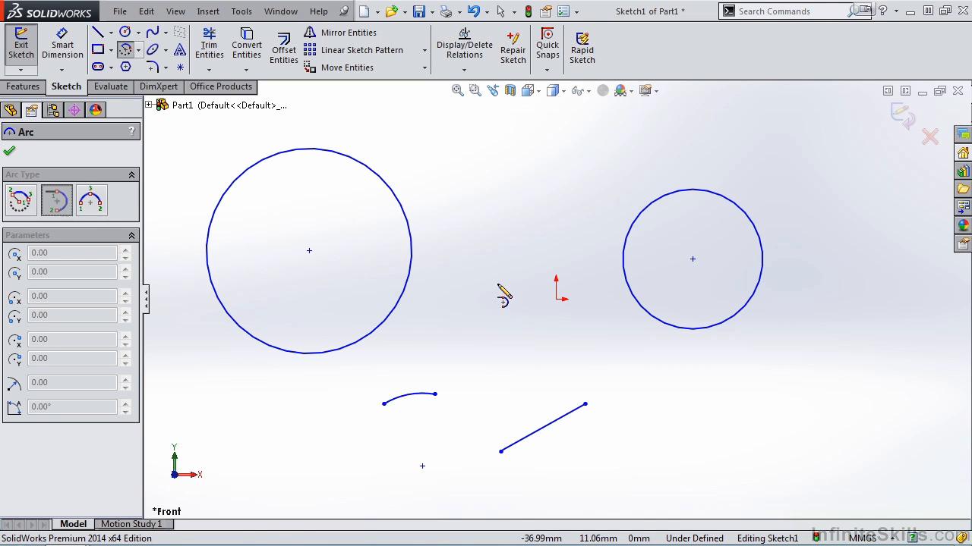
click(585, 405)
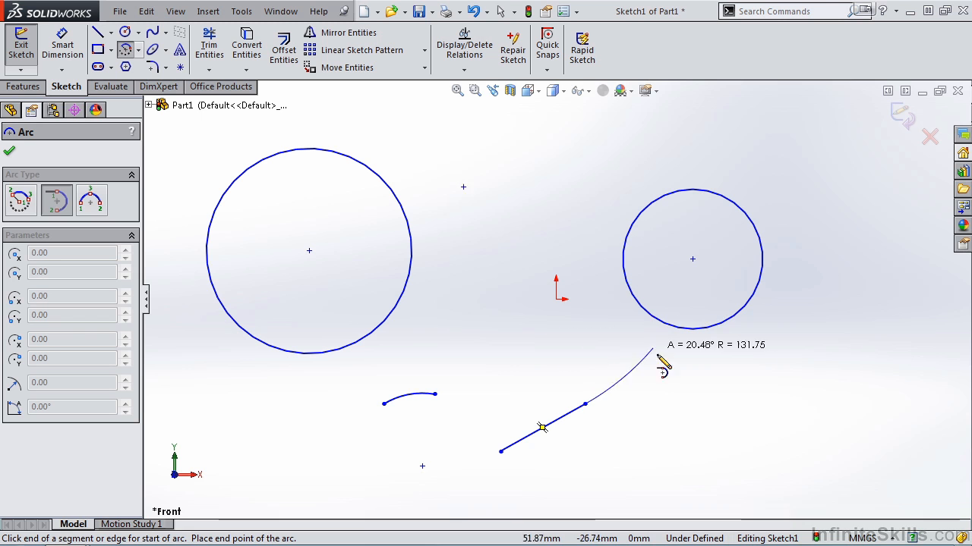
click(686, 414)
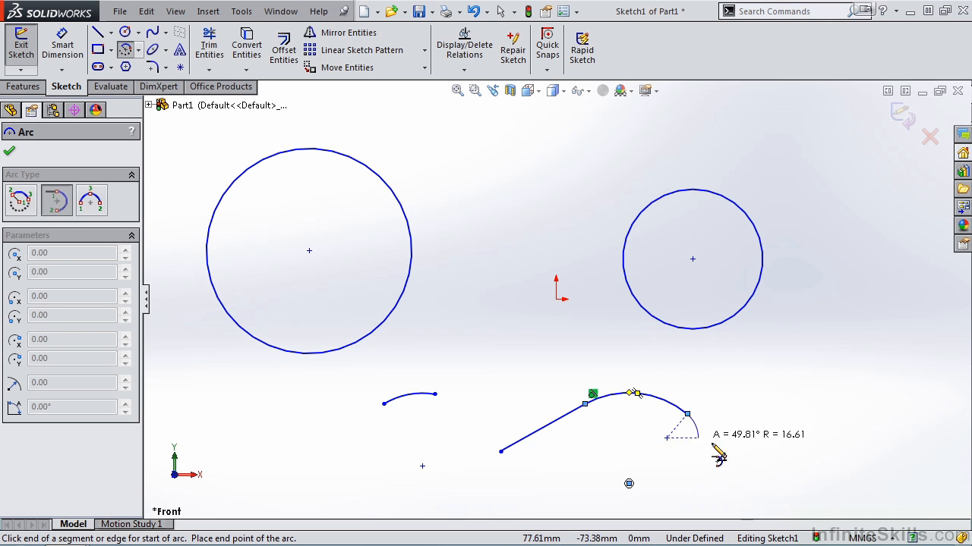
Step: Sketch an upward-opening three-point arc at the lower right of the small circle, centred at about X 154, Y -9 mm
click(90, 201)
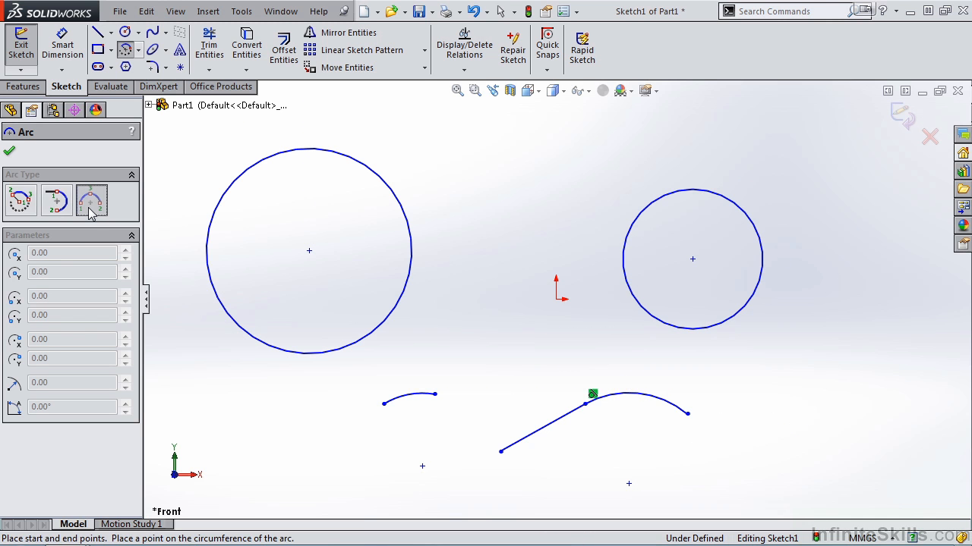
click(766, 369)
click(922, 371)
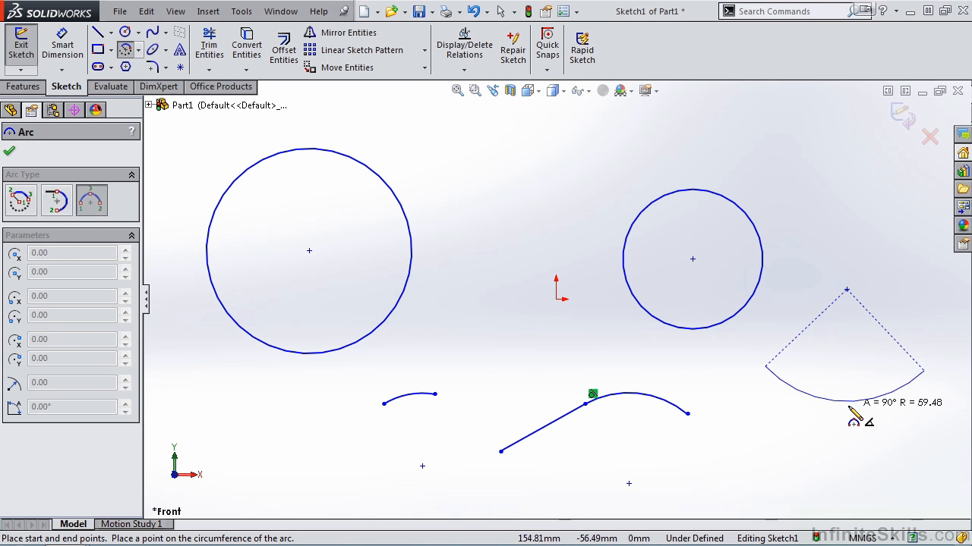
click(850, 410)
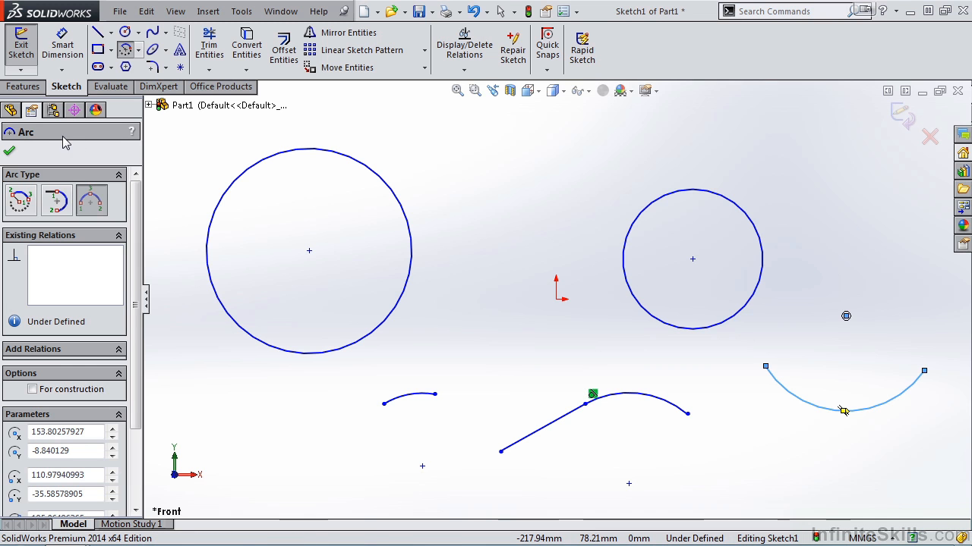
click(9, 154)
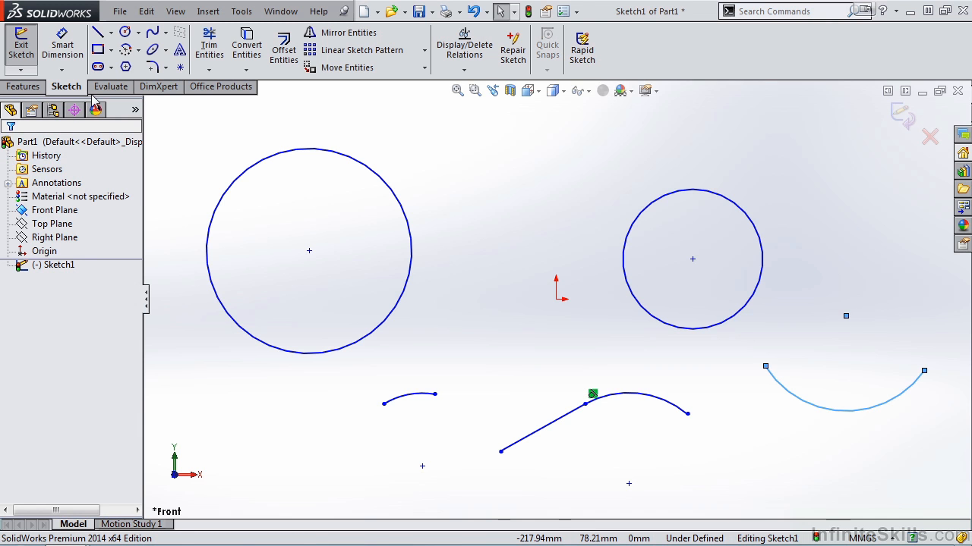
Step: Sketch two connected lines, one rising steeply between the circles and one sloping gently up above the small circle
click(97, 32)
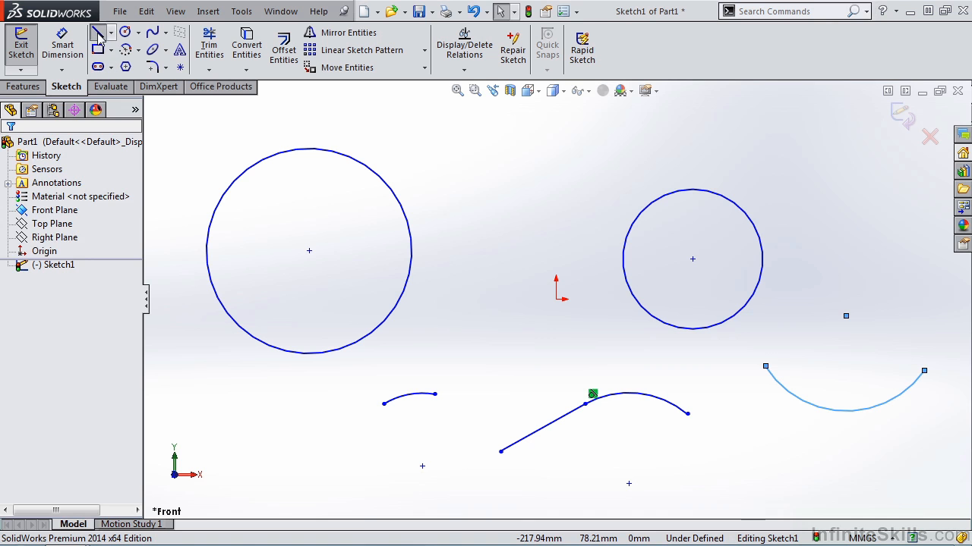
click(447, 285)
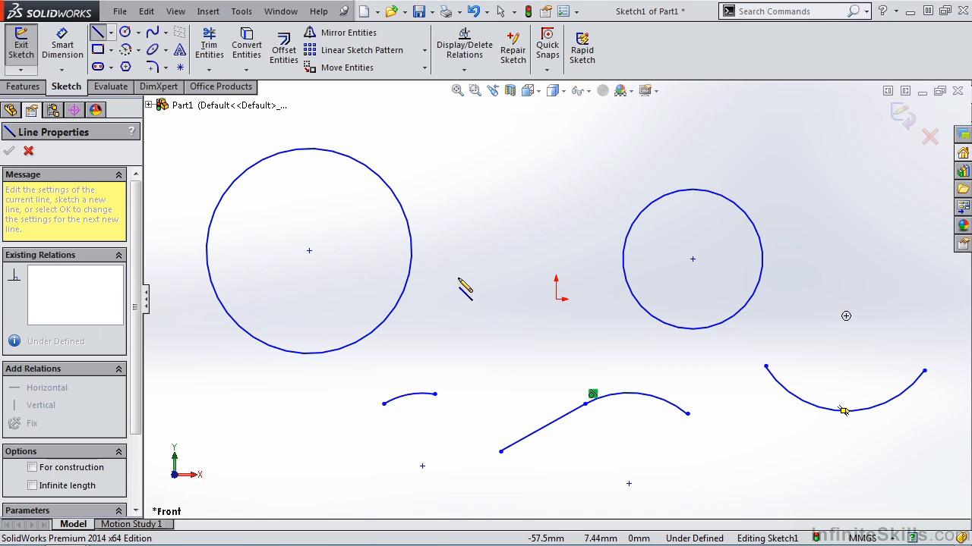
click(527, 170)
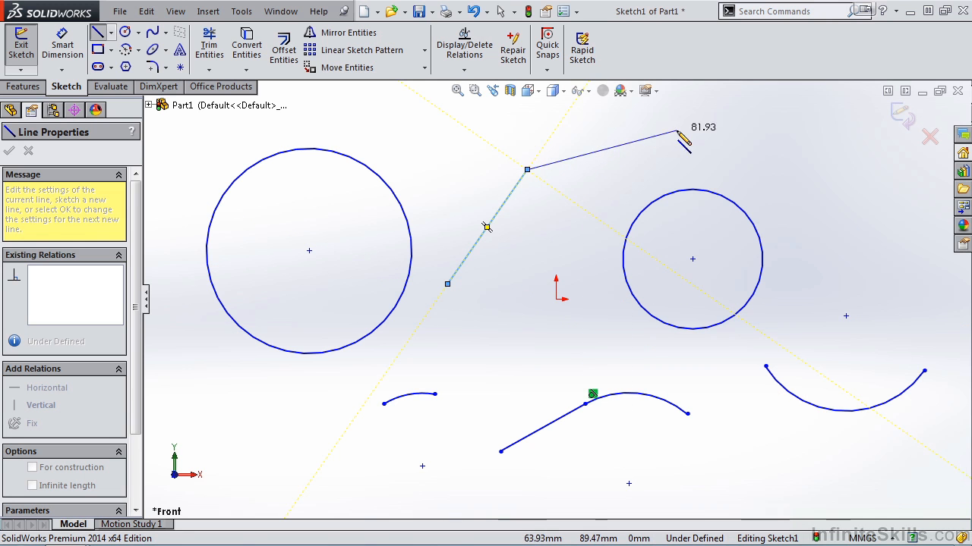
click(707, 134)
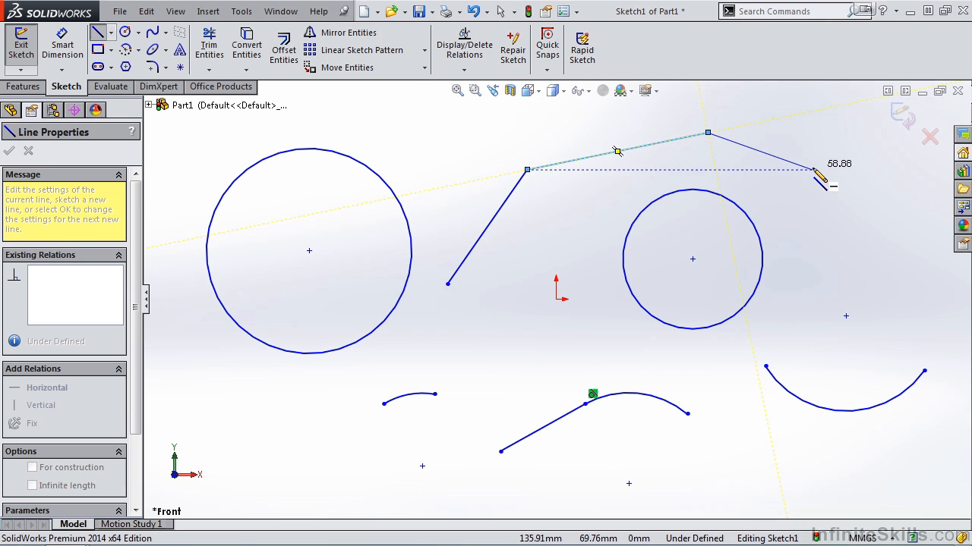
Step: Continue the line chain with a tangent arc of about 70° and 50 mm radius, a reversed tangent arc and a 16 mm horizontal line
click(709, 135)
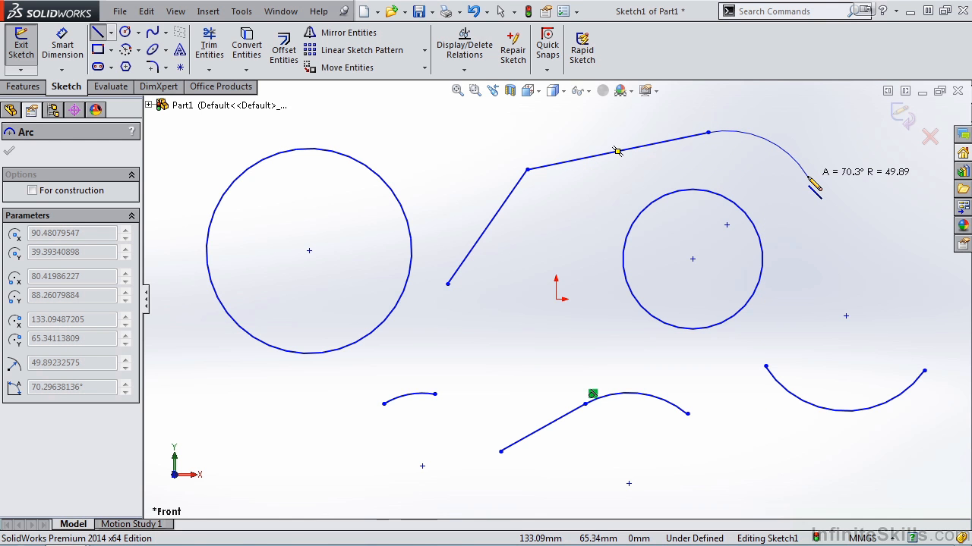
click(807, 178)
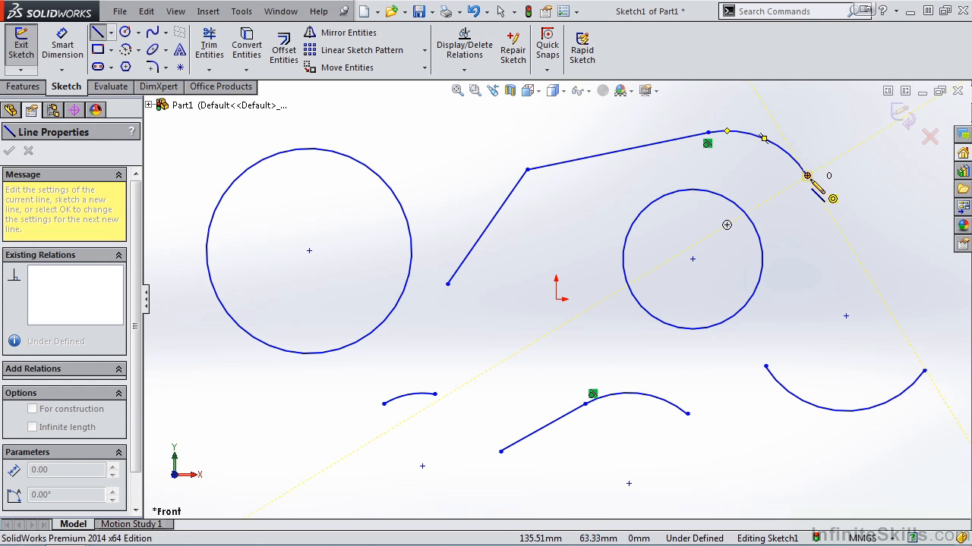
click(885, 220)
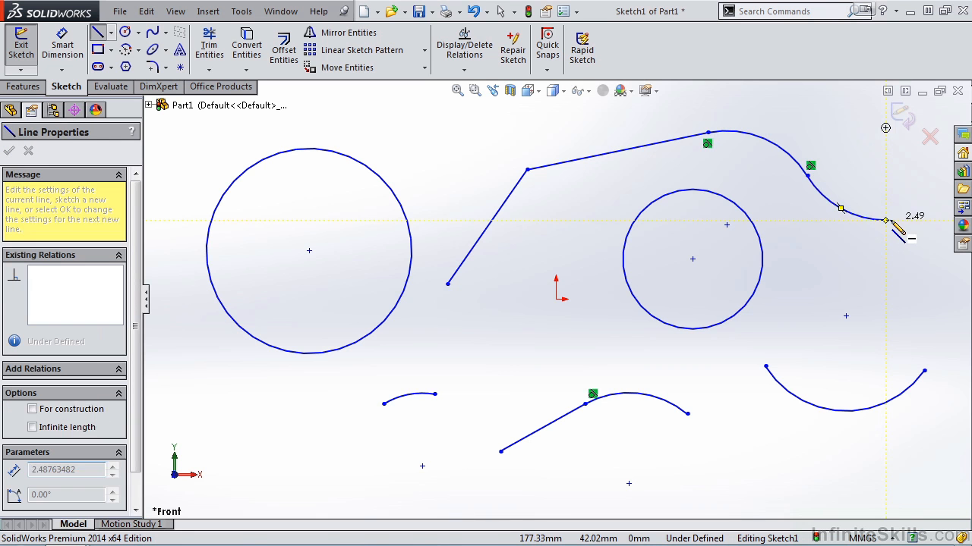
click(916, 221)
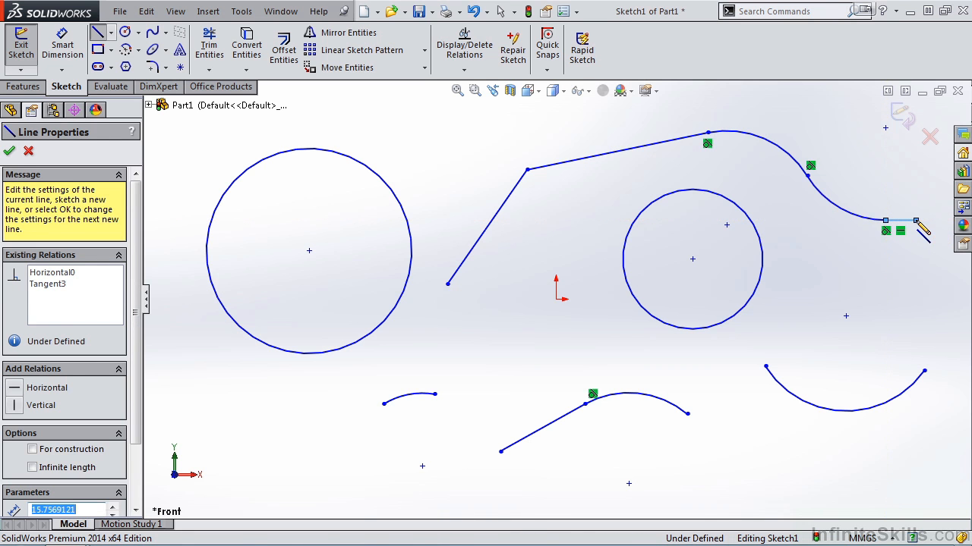